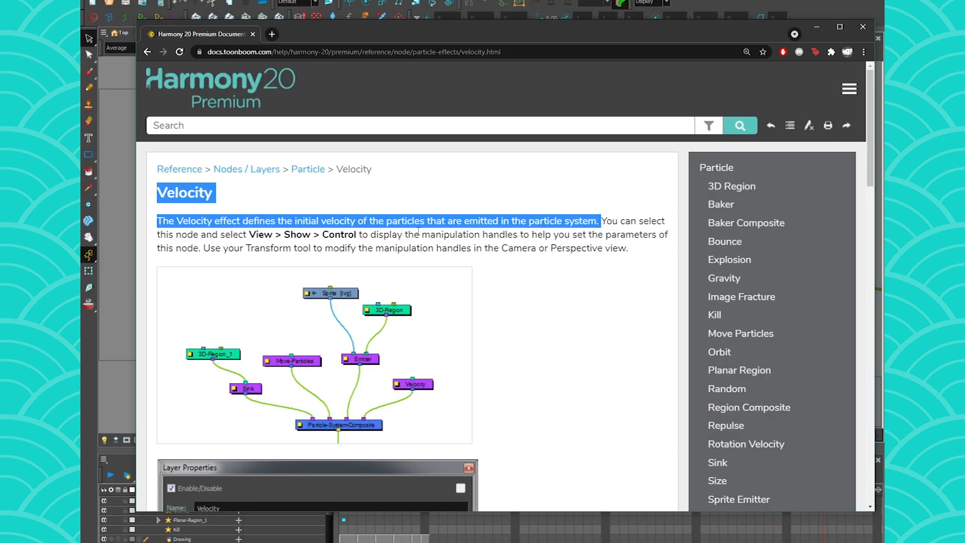
Read the Velocity effect's description and the Velocity Properties table in the Harmony documentation.
left_click(418, 231)
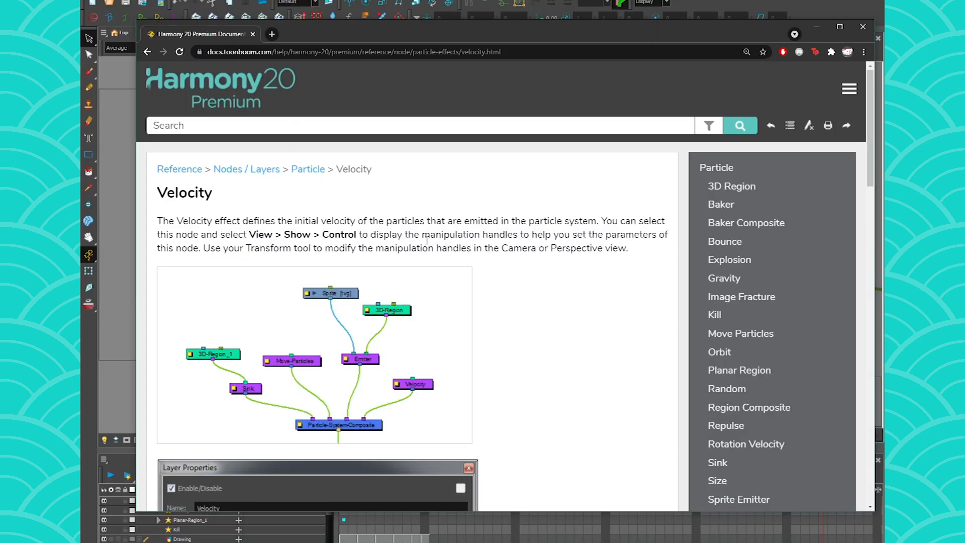
scroll(418, 232, "down", 15)
scroll(473, 223, "down", 5)
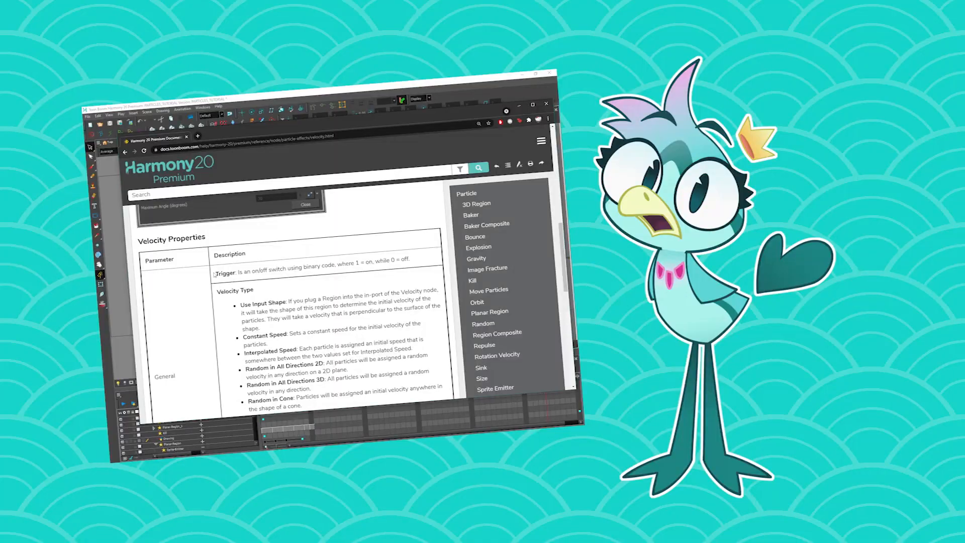
left_click_drag(139, 241, 203, 236)
scroll(247, 299, "down", 3)
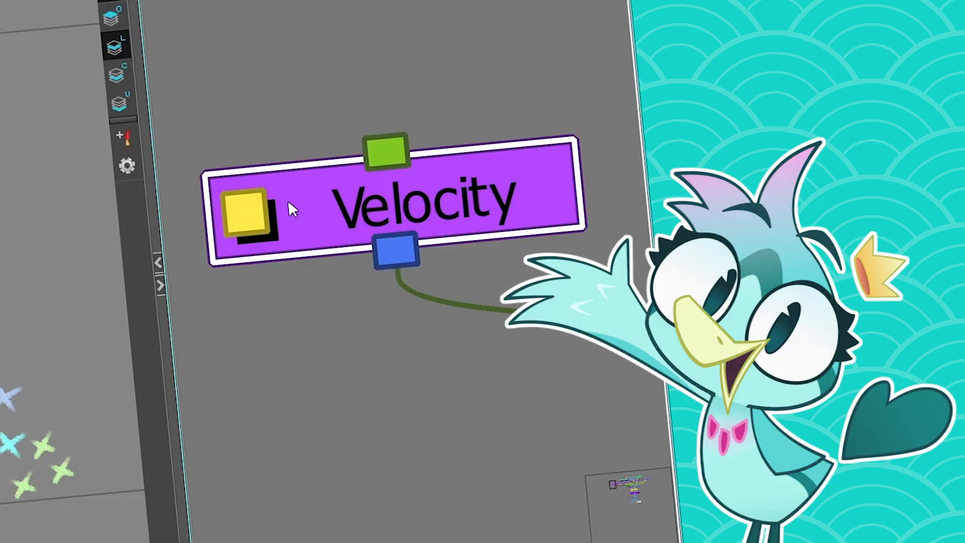
Open the Velocity node's properties, review the velocity types in the documentation, and set the Velocity Type to Interpolated Speed.
double_click(294, 197)
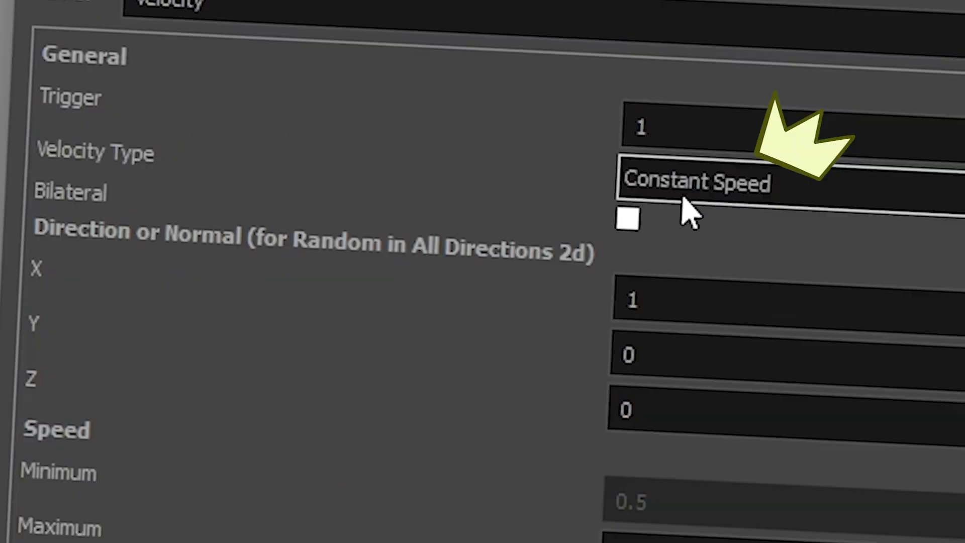
left_click(684, 197)
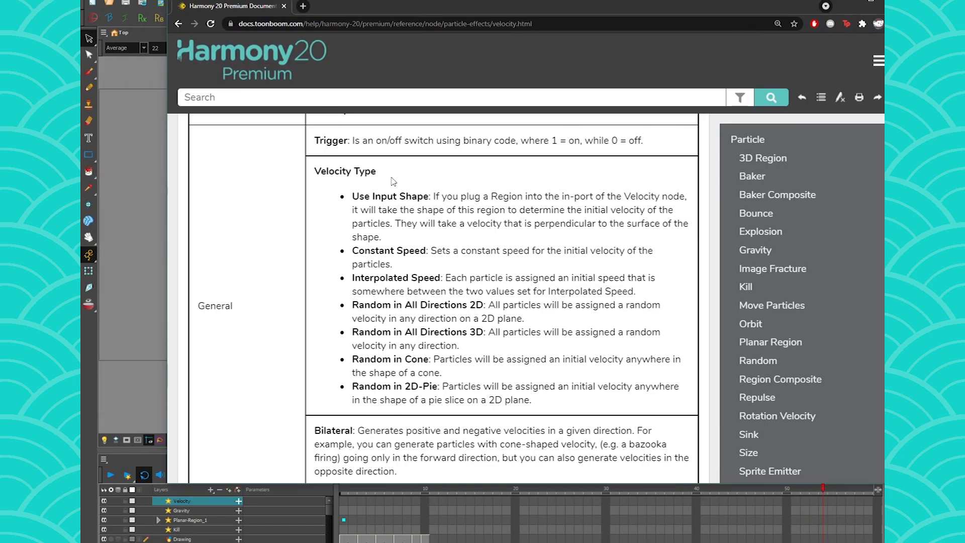
left_click_drag(352, 196, 527, 399)
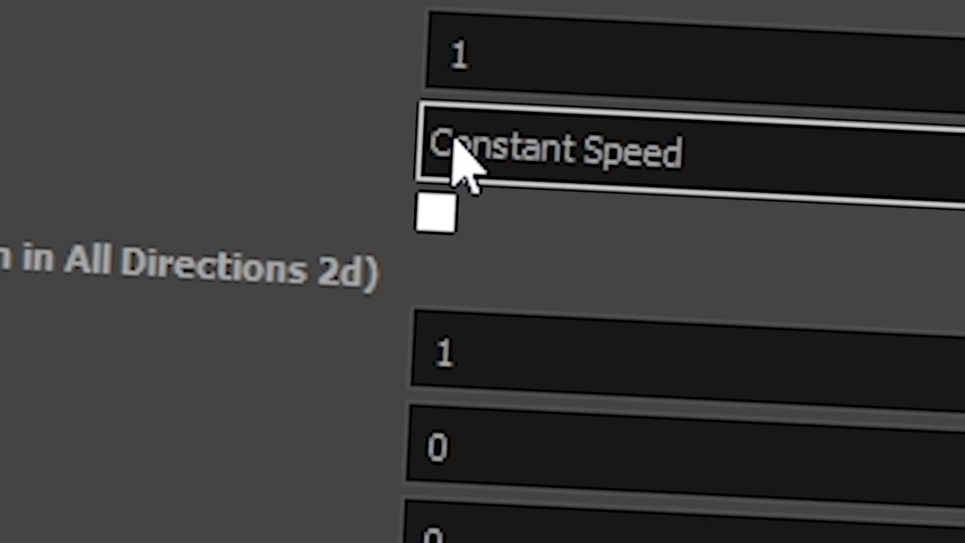
left_click(435, 145)
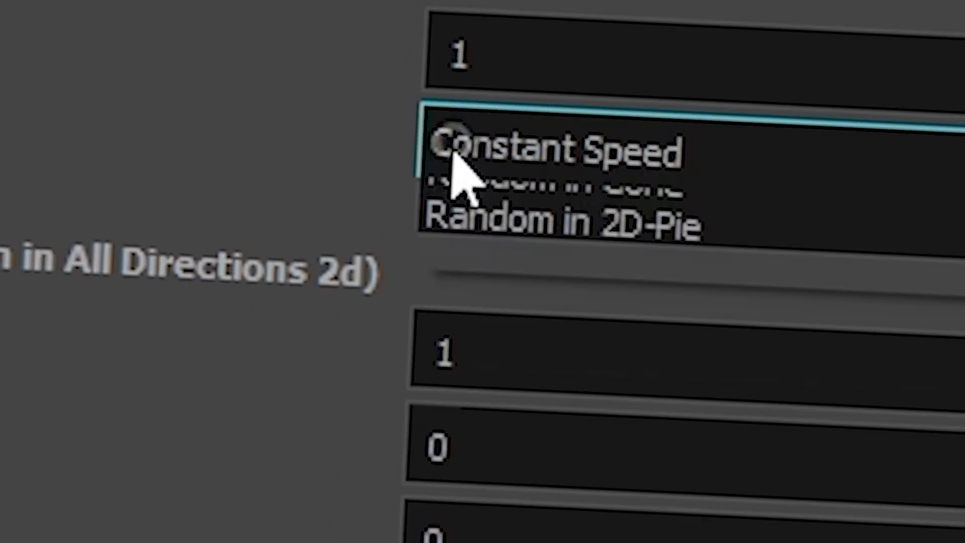
left_click(458, 315)
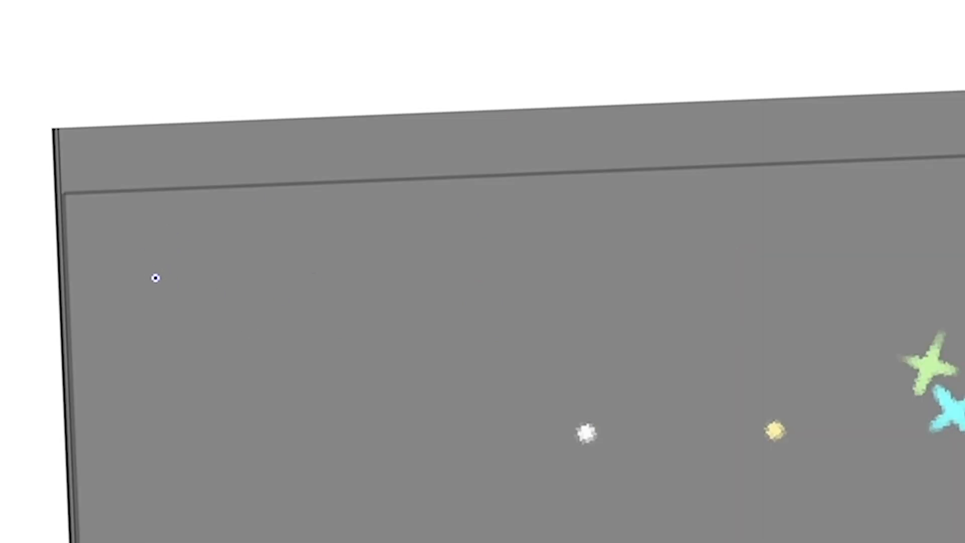
Sketch a horizontal number line from 1 to 10 as an on-screen annotation above the particles.
mouse_move(150, 253)
left_mouse_down()
mouse_move(155, 314)
mouse_move(151, 245)
left_mouse_up()
left_click_drag(810, 206, 817, 289)
mouse_move(885, 202)
left_mouse_down()
mouse_move(851, 213)
mouse_move(847, 196)
left_mouse_up()
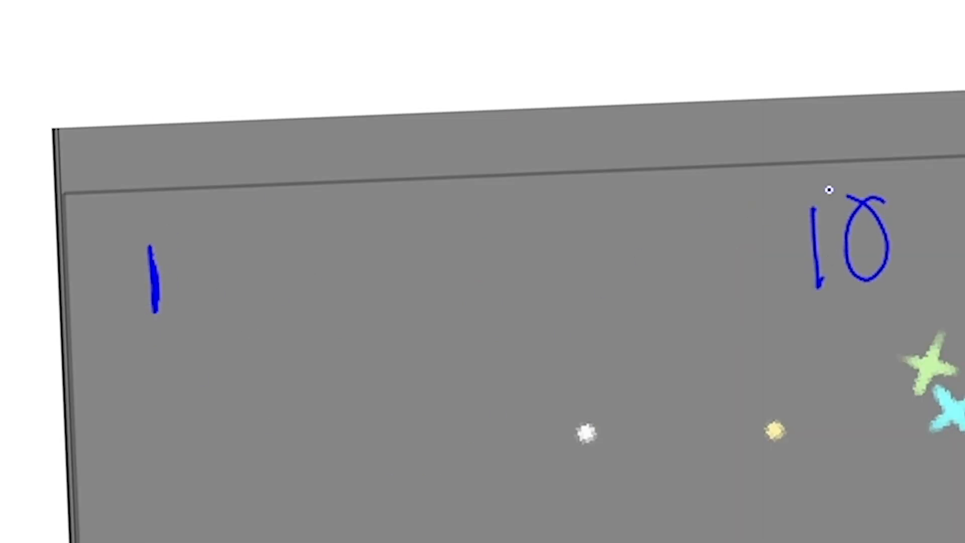
left_click_drag(207, 290, 781, 255)
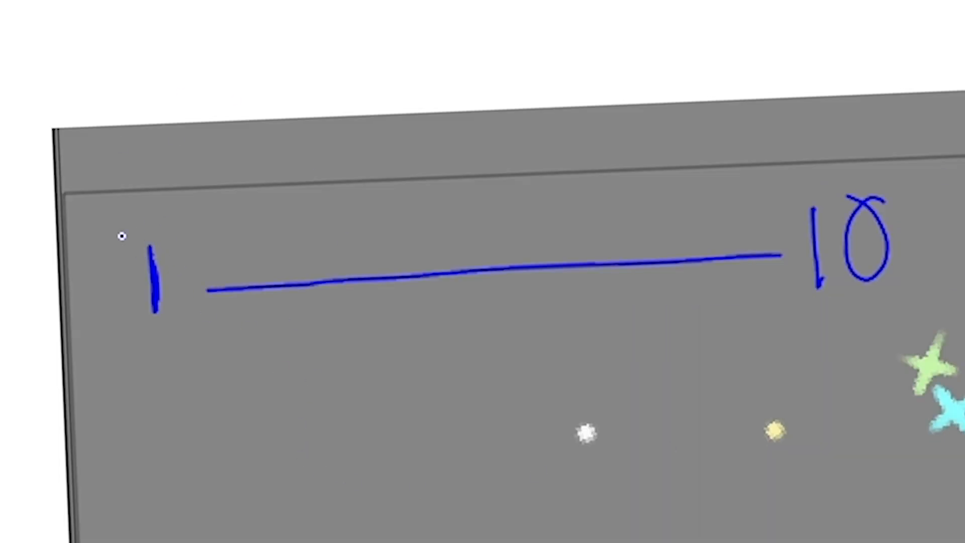
Mark the values 4, 8, 6 and 6.1 with ticks and handwritten numbers along the number line.
left_click_drag(139, 203, 142, 218)
left_click_drag(433, 285, 425, 205)
left_click_drag(419, 193, 420, 201)
left_click_drag(392, 157, 424, 185)
left_click_drag(416, 157, 417, 205)
mouse_move(627, 145)
left_mouse_down()
mouse_move(613, 172)
mouse_move(638, 128)
left_mouse_up()
left_click_drag(634, 243, 636, 284)
left_click_drag(523, 254, 524, 277)
mouse_move(507, 134)
left_mouse_down()
mouse_move(514, 186)
mouse_move(502, 173)
left_mouse_up()
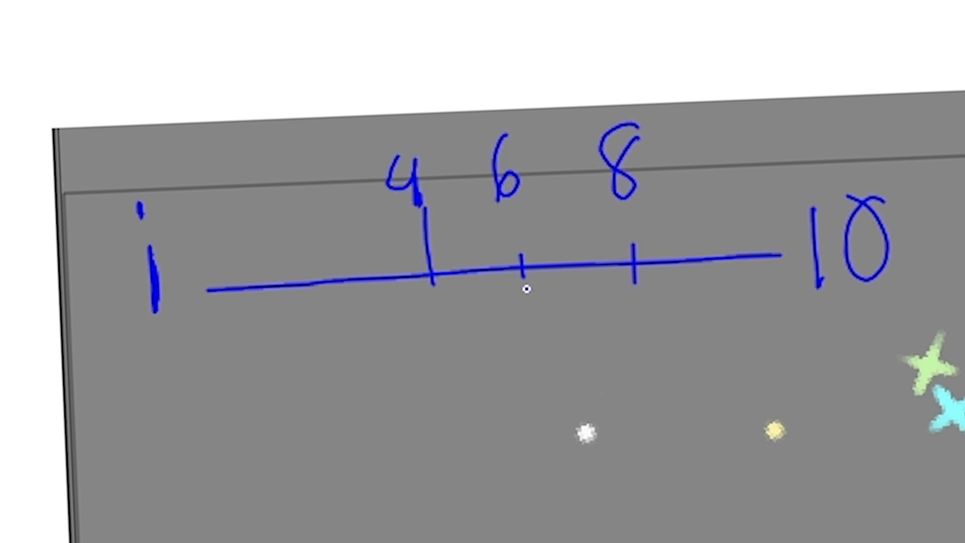
mouse_move(559, 135)
left_mouse_down()
mouse_move(552, 187)
mouse_move(547, 180)
left_mouse_up()
mouse_move(579, 189)
left_mouse_down()
mouse_move(573, 200)
mouse_move(587, 200)
left_mouse_up()
left_click_drag(573, 252, 574, 284)
Underline the 4, sketch a long arrow beneath the number line towards 10, and discard the annotations.
left_click_drag(170, 136, 105, 186)
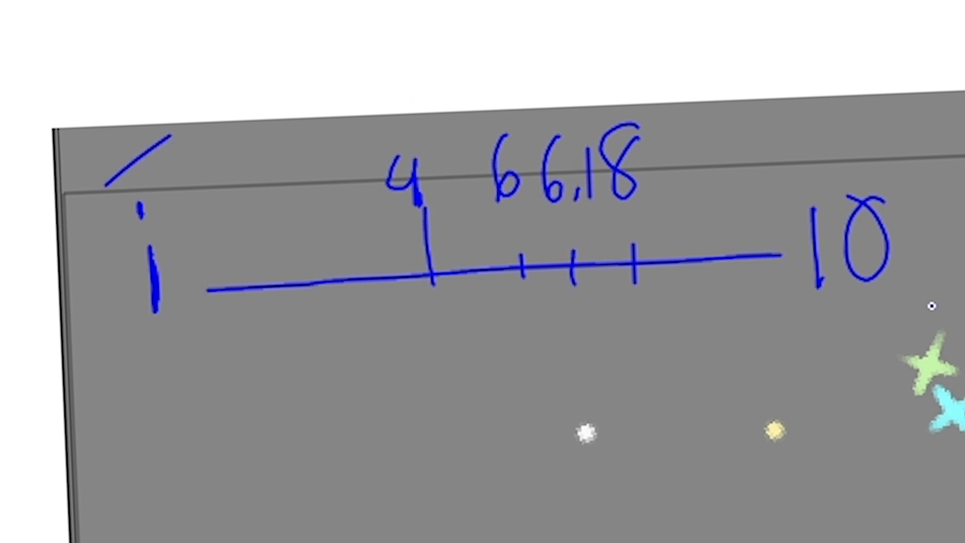
mouse_move(382, 208)
left_mouse_down()
mouse_move(428, 207)
mouse_move(388, 210)
mouse_move(429, 212)
mouse_move(379, 216)
left_mouse_up()
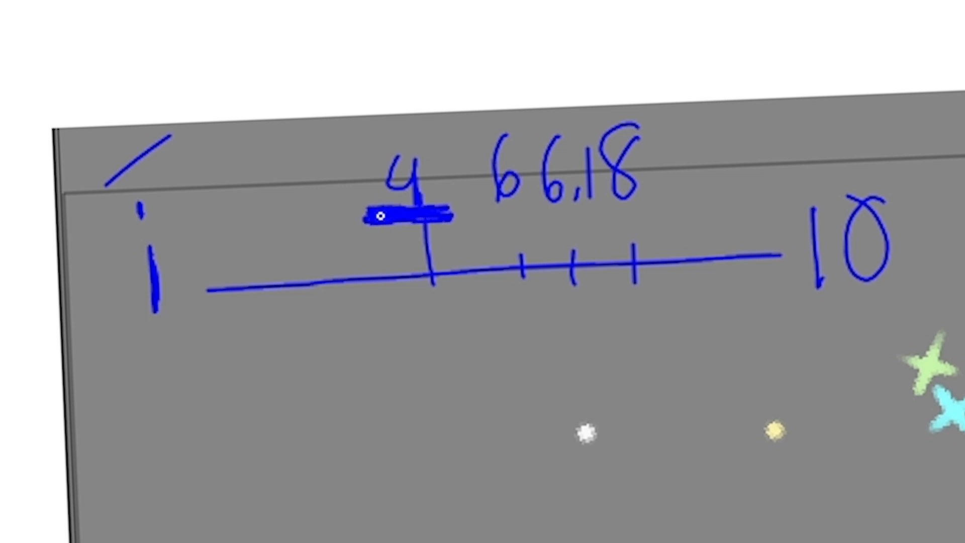
left_click_drag(126, 353, 289, 343)
mouse_move(415, 326)
left_mouse_down()
mouse_move(774, 377)
mouse_move(708, 391)
left_mouse_up()
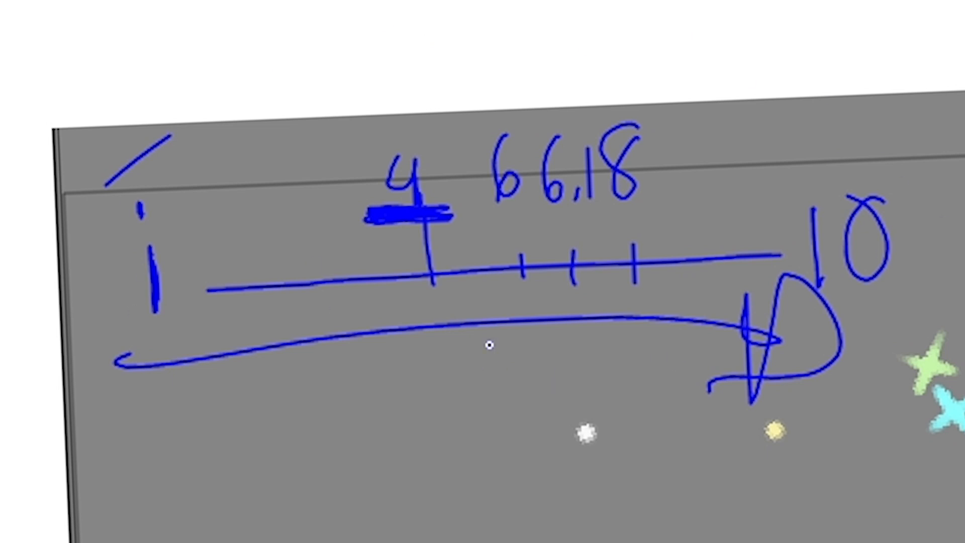
key("alt+F4")
key("n")
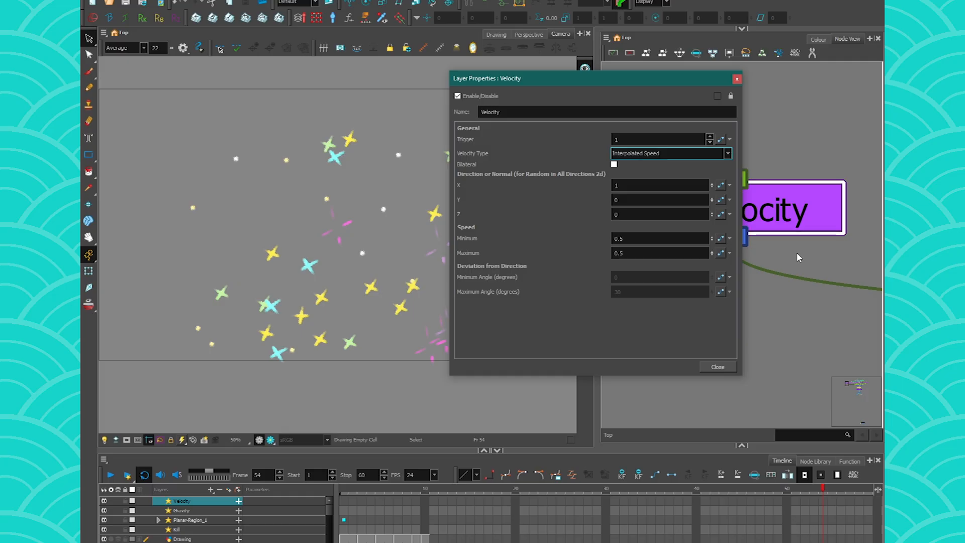
Set the Velocity node's maximum speed to 10 and close its properties.
left_click(614, 154)
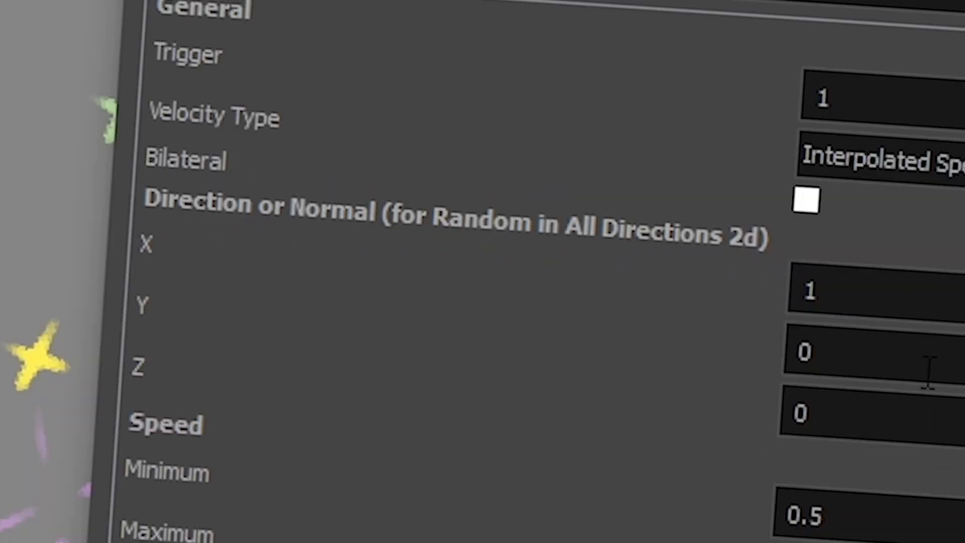
left_click(835, 328)
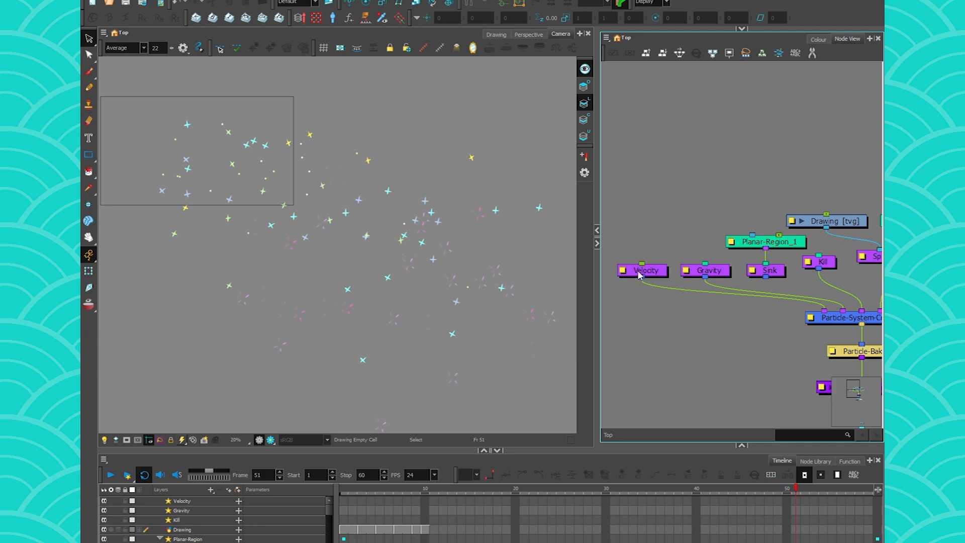
double_click(624, 273)
left_click(627, 232)
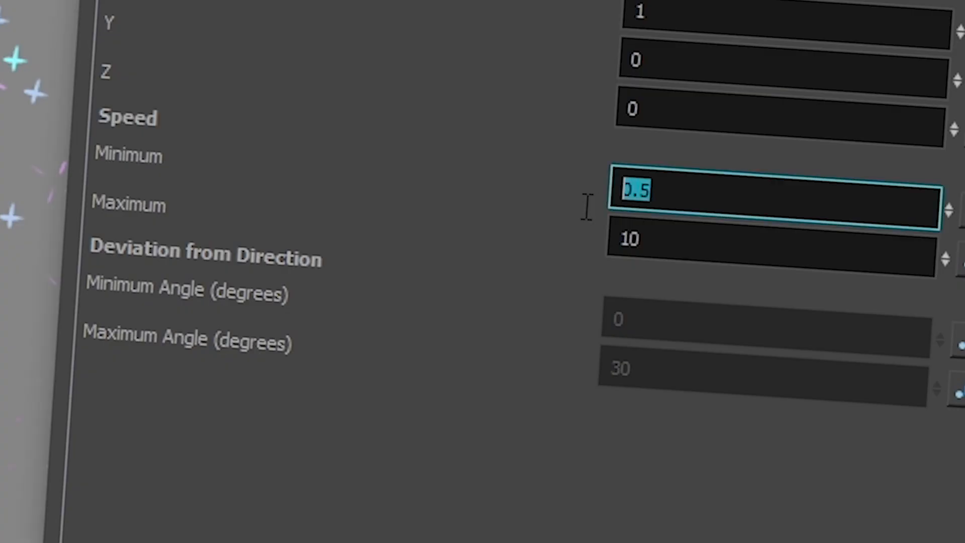
key("Tab")
key("Right")
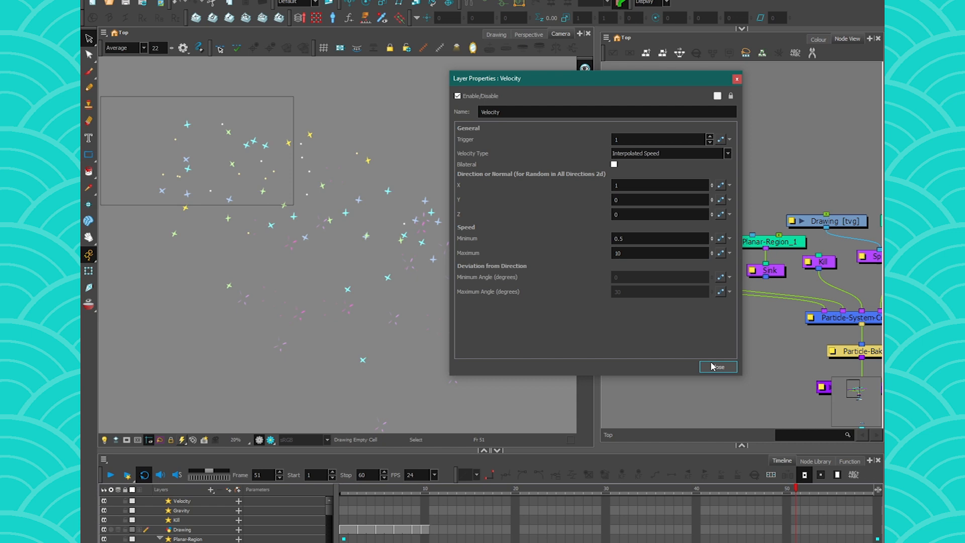
left_click(718, 367)
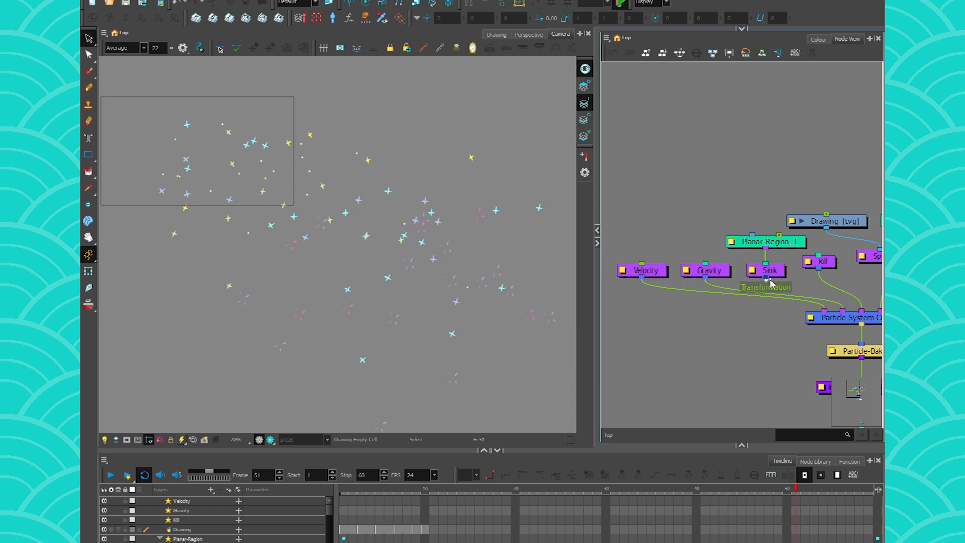
Play back the particle animation with the whole particle spread in the camera view.
scroll(518, 247, "down", 2)
left_click_drag(515, 250, 420, 172)
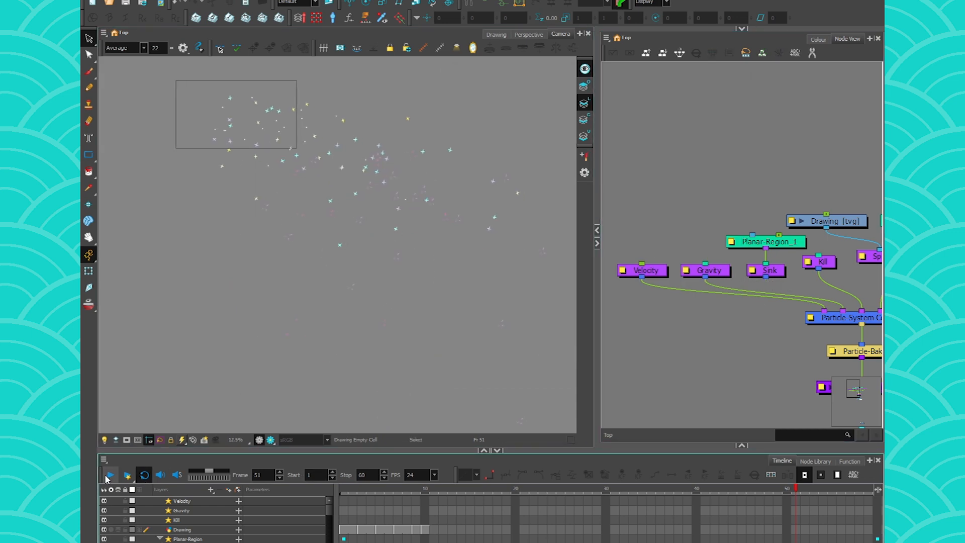
left_click(111, 475)
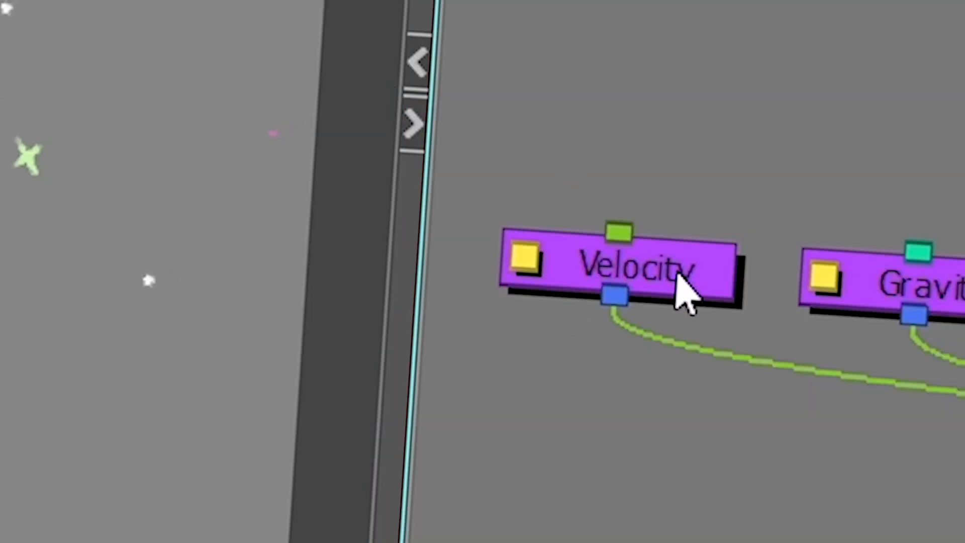
Show the Velocity node's control handles in the camera view and shorten its arrow to a small circle with the Transform tool.
left_click(655, 274)
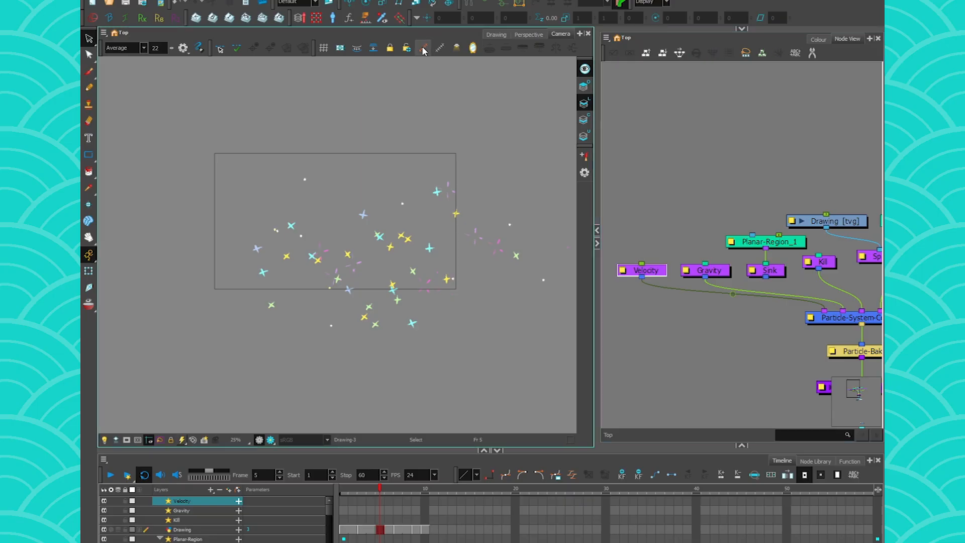
left_click(424, 48)
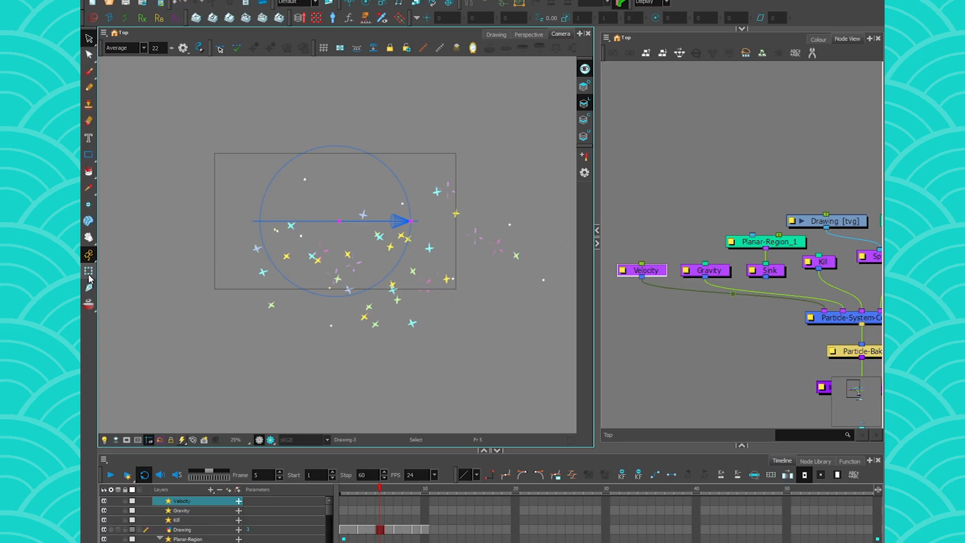
left_click(89, 272)
scroll(402, 226, "up", 2)
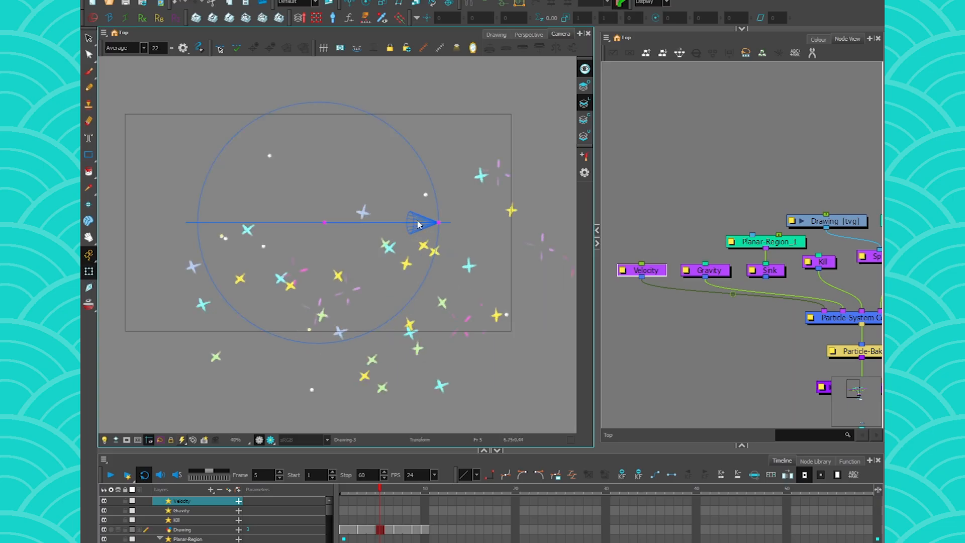
left_click_drag(438, 221, 335, 225)
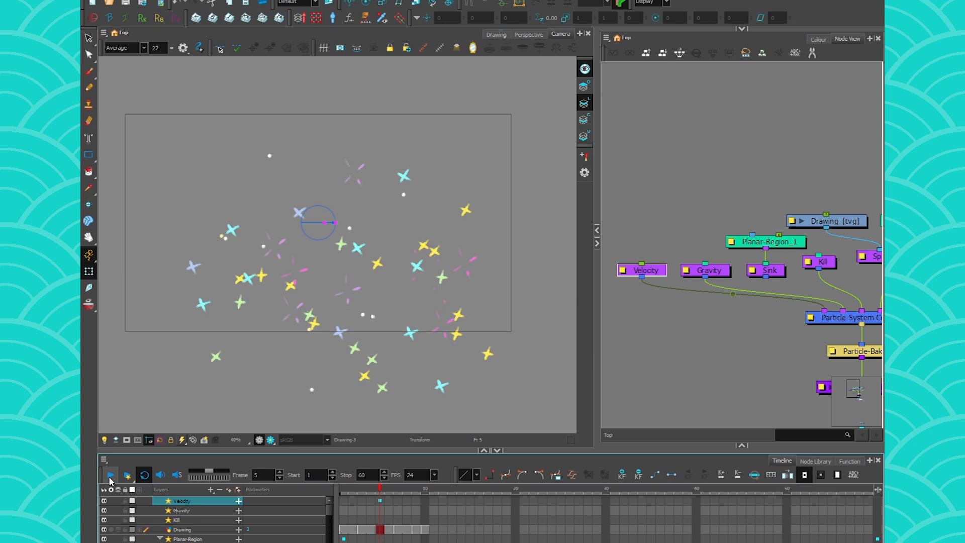
Check the Animate mode options, return to the Velocity layer's first frame, and play back the particle animation.
left_click(93, 258)
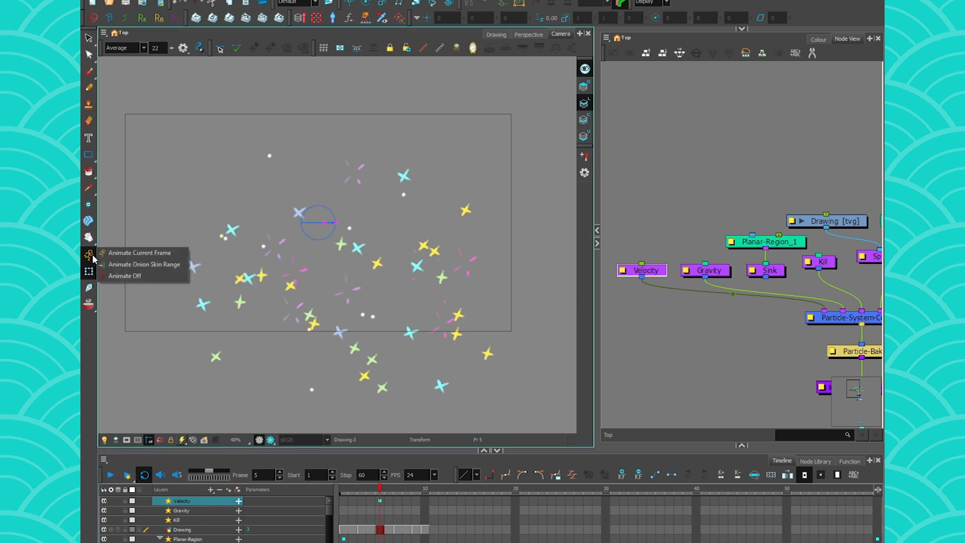
left_click(116, 276)
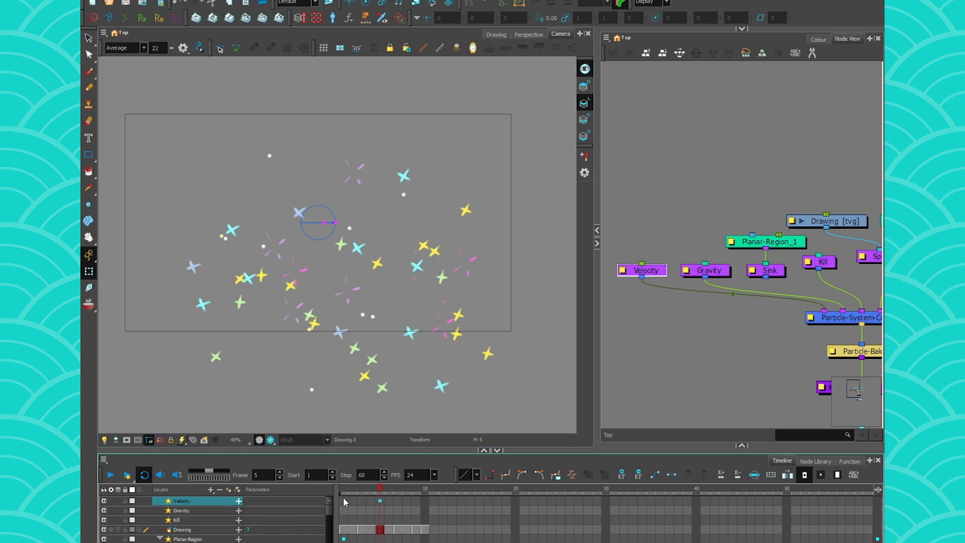
mouse_move(343, 494)
left_mouse_down()
mouse_move(413, 493)
mouse_move(357, 492)
left_mouse_up()
left_click(345, 501)
left_click(111, 474)
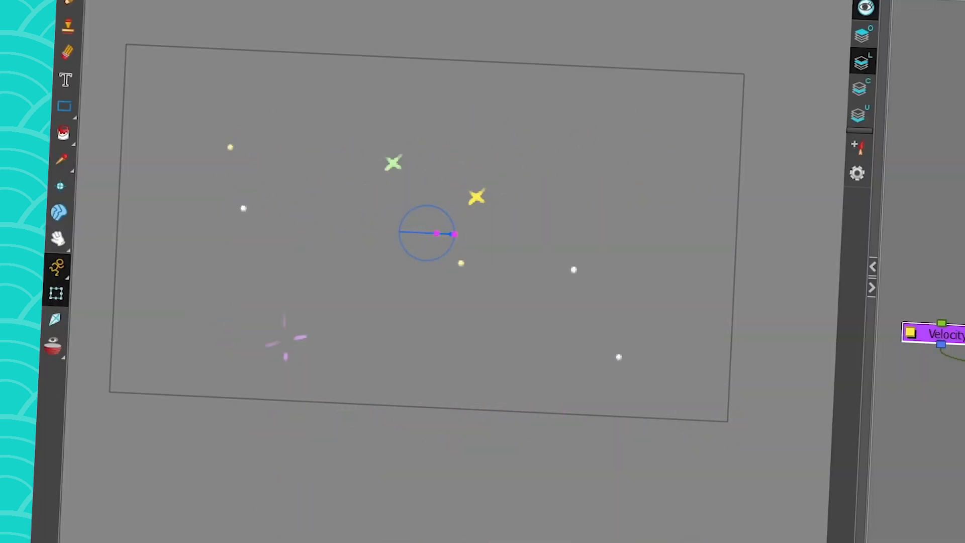
Stretch the outer and inner handles of the Velocity control outward to increase the particle speed.
left_click_drag(455, 234, 652, 253)
left_click_drag(436, 233, 625, 254)
left_click_drag(226, 198, 498, 251)
Rotate the Velocity control's arrow so the particles travel diagonally down to the right, keeping the Velocity node selected.
left_click(679, 244)
left_click_drag(678, 244, 597, 409)
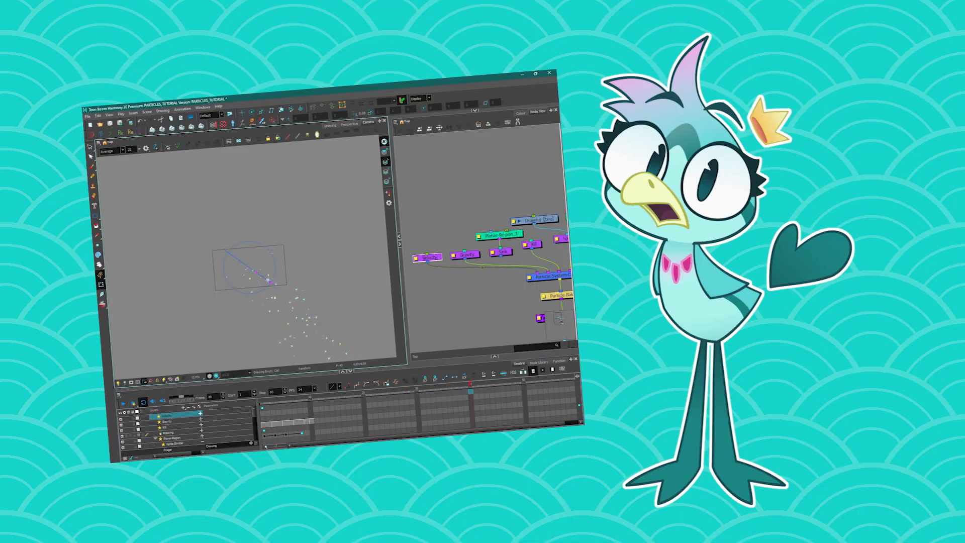
scroll(264, 267, "up", 3)
left_click(440, 264)
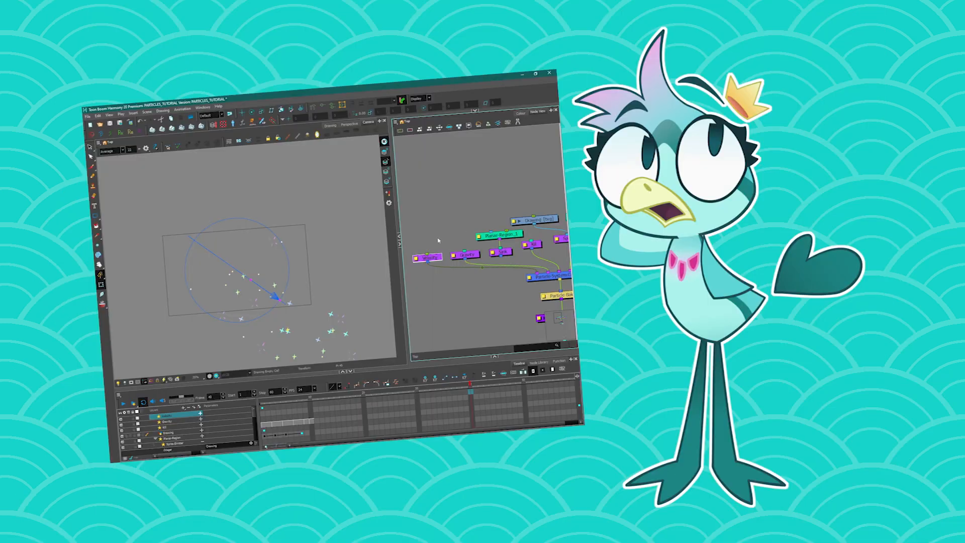
scroll(272, 302, "up", 2)
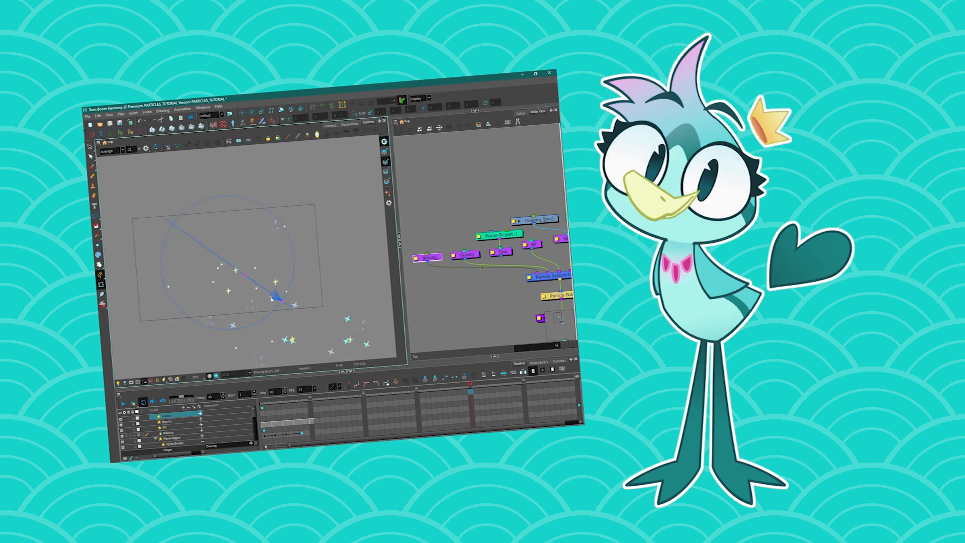